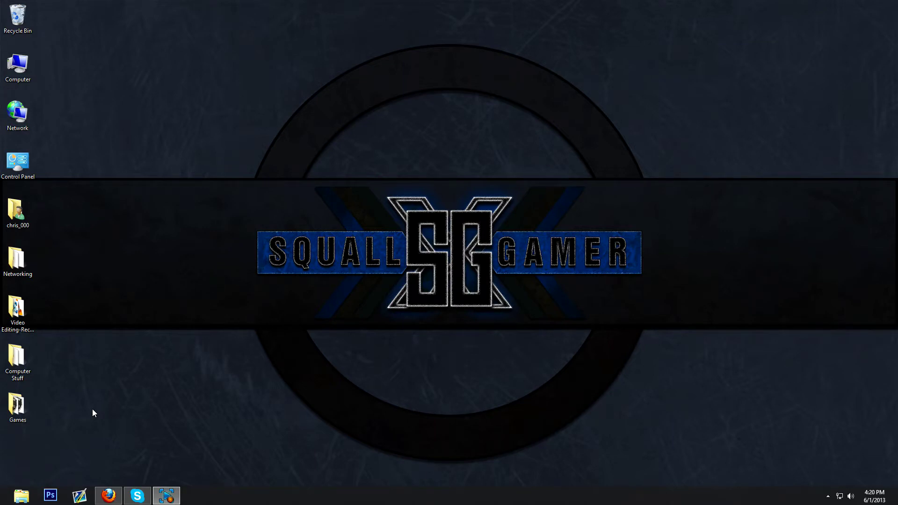
Open the Start screen from the bottom-left hot corner, then return to the desktop.
{"action": "mouse_move", "coordinate": [2, 499]}
{"action": "left_click", "coordinate": [2, 500]}
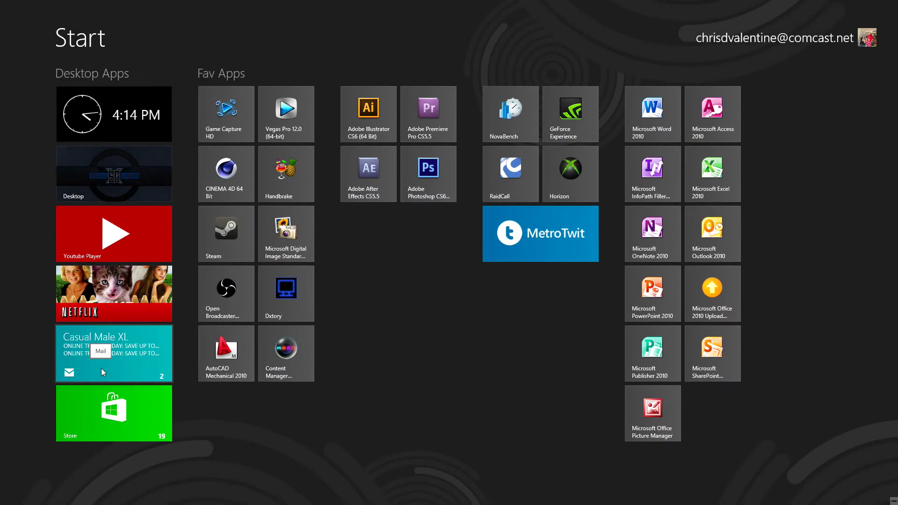
{"action": "left_click", "coordinate": [119, 191]}
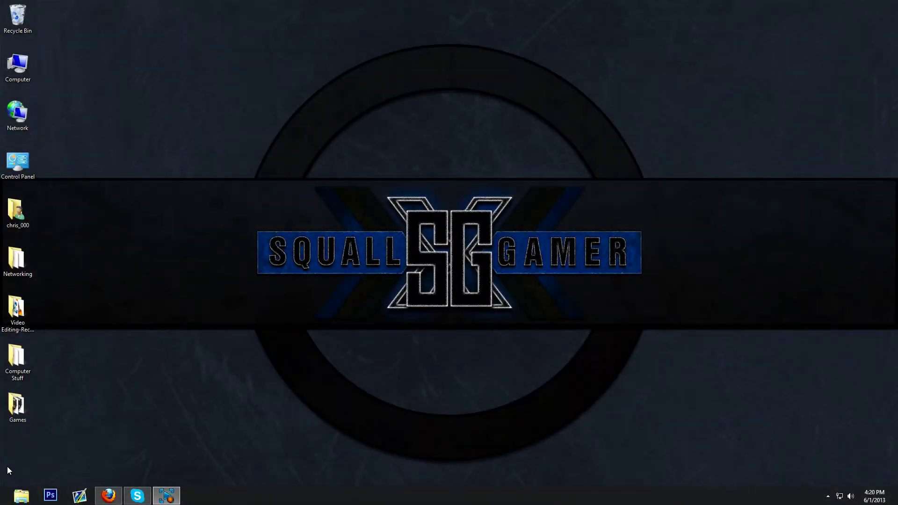
Bring up the Run dialog with cmd from the Win+X quick menu.
{"action": "mouse_move", "coordinate": [1, 503]}
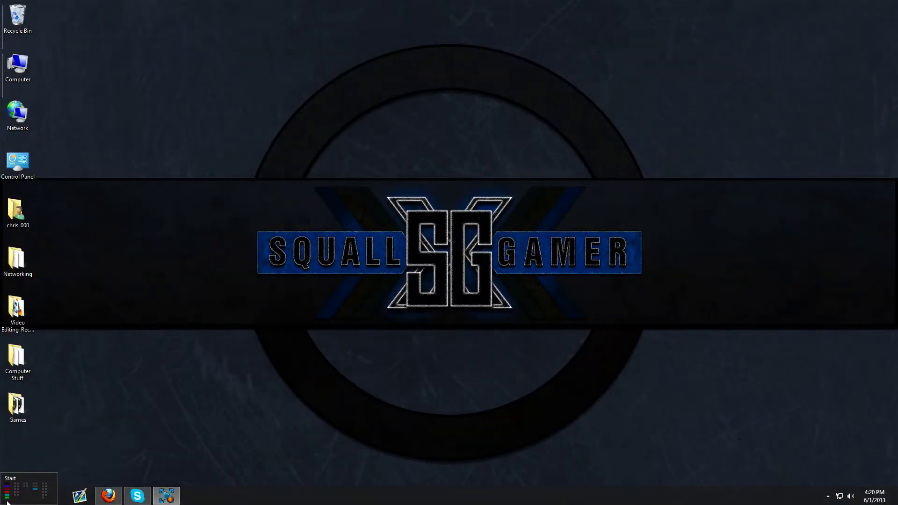
{"action": "right_click", "coordinate": [8, 501]}
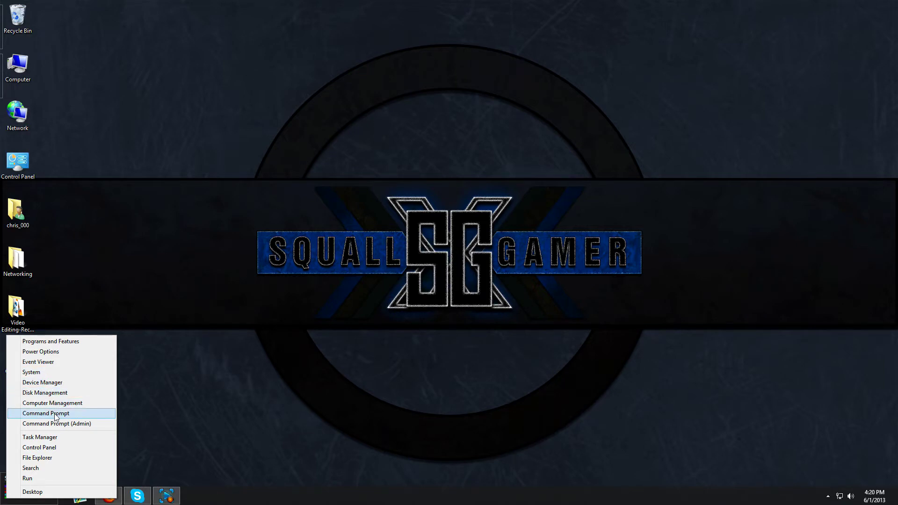
{"action": "left_click", "coordinate": [32, 481]}
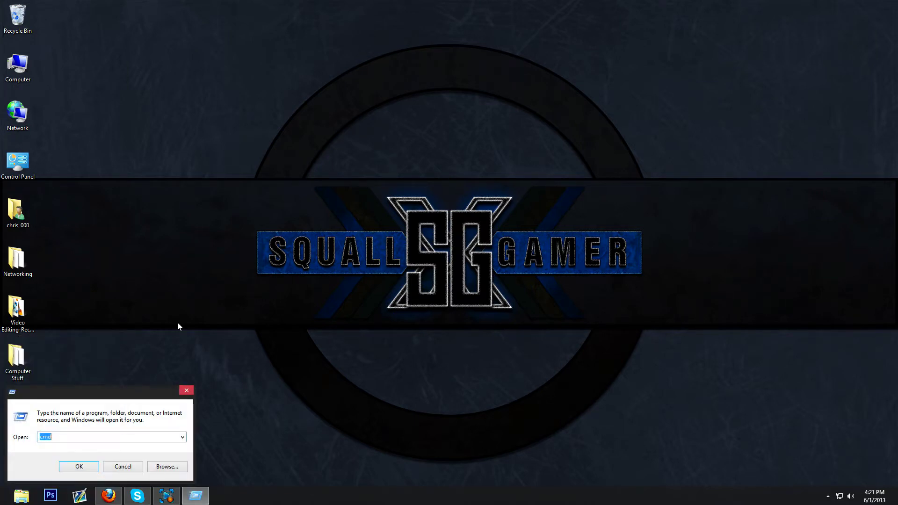
{"action": "left_click", "coordinate": [186, 390]}
Open Control Panel from the Win+X quick menu, then close its window.
{"action": "right_click", "coordinate": [5, 500]}
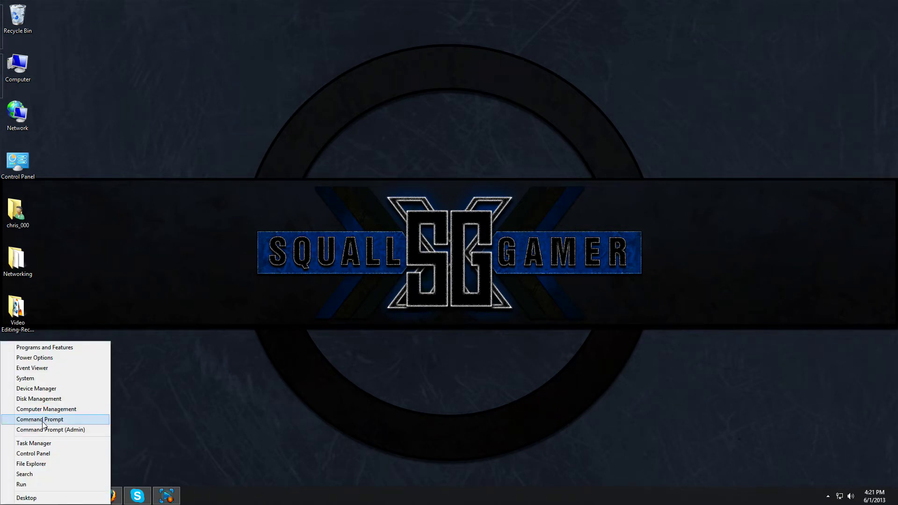
{"action": "left_click", "coordinate": [34, 454]}
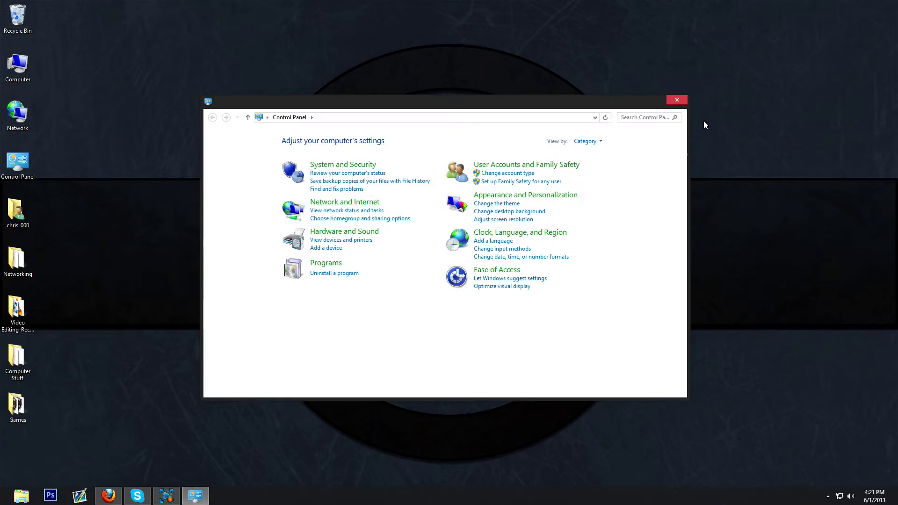
{"action": "left_click", "coordinate": [677, 100]}
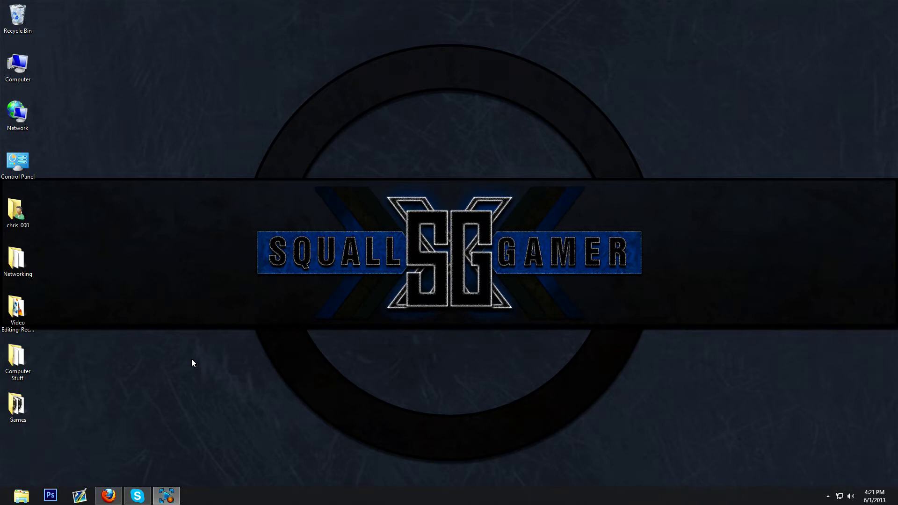
{"action": "mouse_move", "coordinate": [1, 503]}
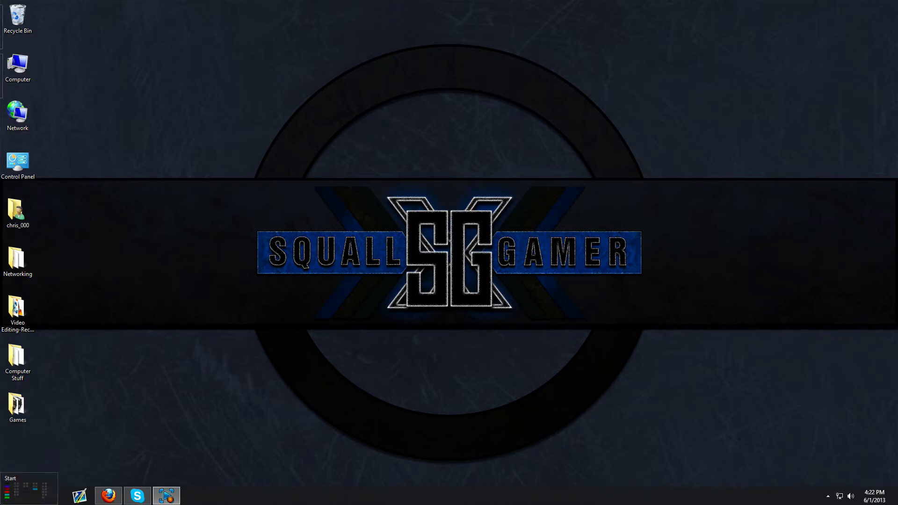
Search the Start screen apps for 'micro', then for 'word'.
{"action": "left_click", "coordinate": [1, 503]}
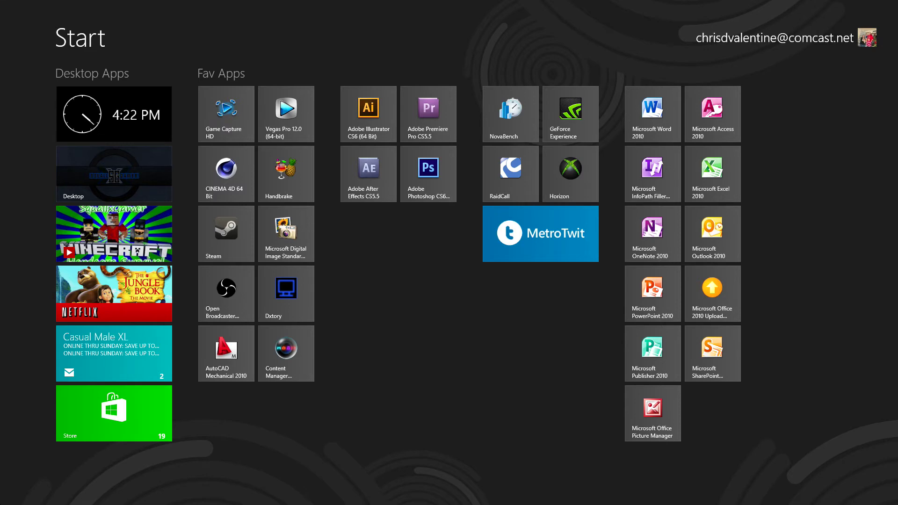
{"action": "type", "text": "micro"}
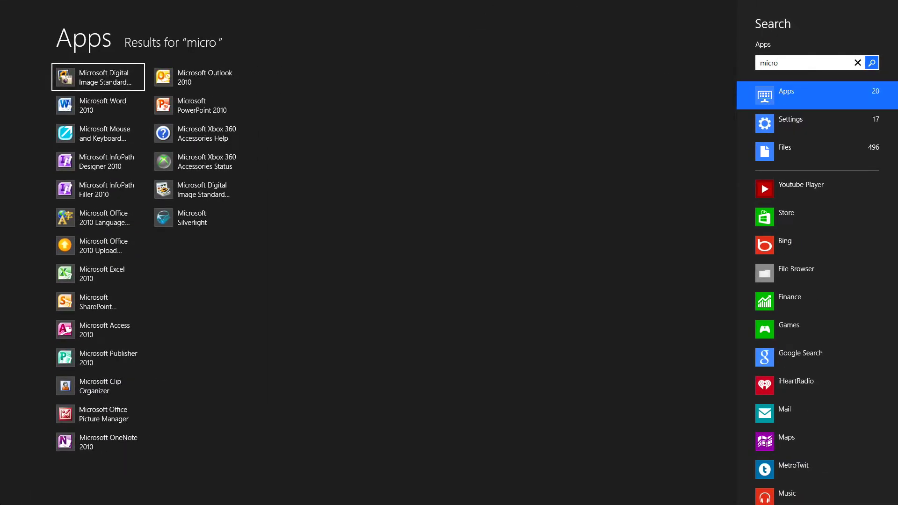
{"action": "key", "text": "BackSpace"}
{"action": "key", "text": "BackSpace"}
{"action": "key", "text": "BackSpace"}
{"action": "key", "text": "BackSpace"}
{"action": "key", "text": "BackSpace"}
{"action": "type", "text": "word"}
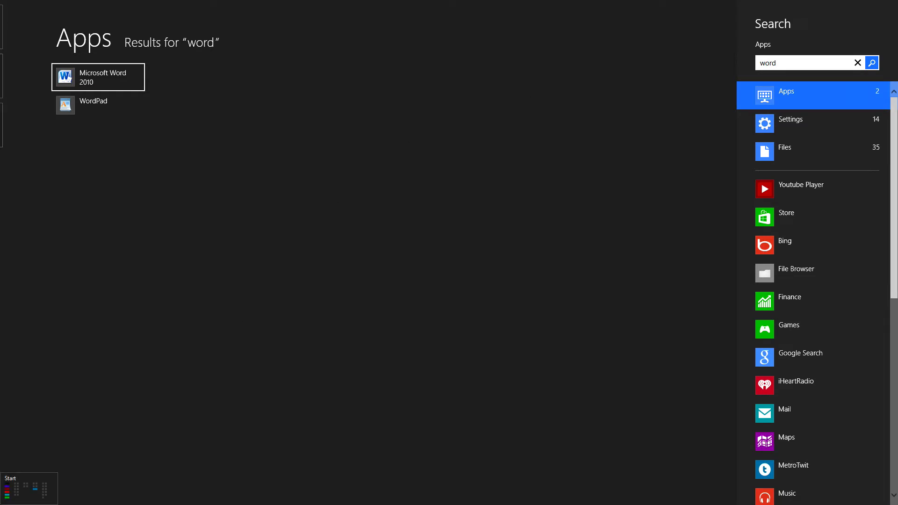
Visit the desktop, search 'word' again, and come back to the Start screen.
{"action": "left_click", "coordinate": [5, 500]}
{"action": "left_click", "coordinate": [91, 158]}
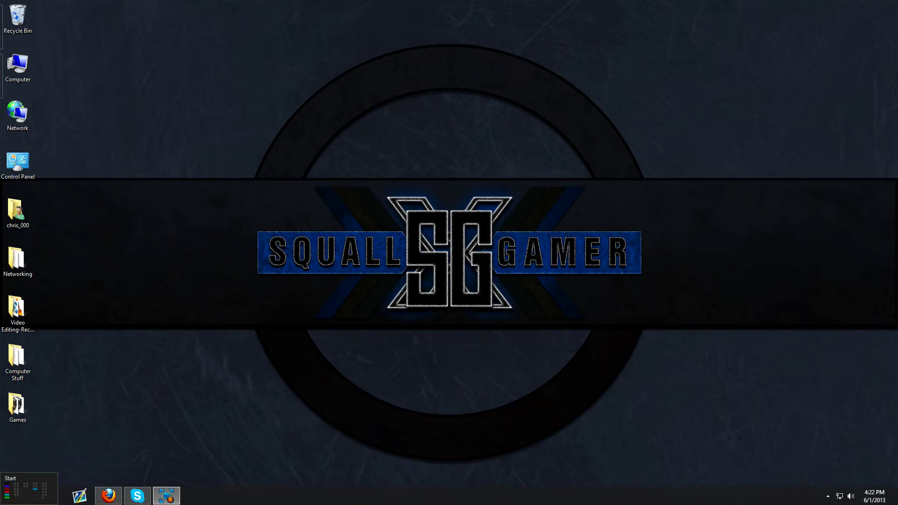
{"action": "left_click", "coordinate": [5, 500]}
{"action": "type", "text": "word"}
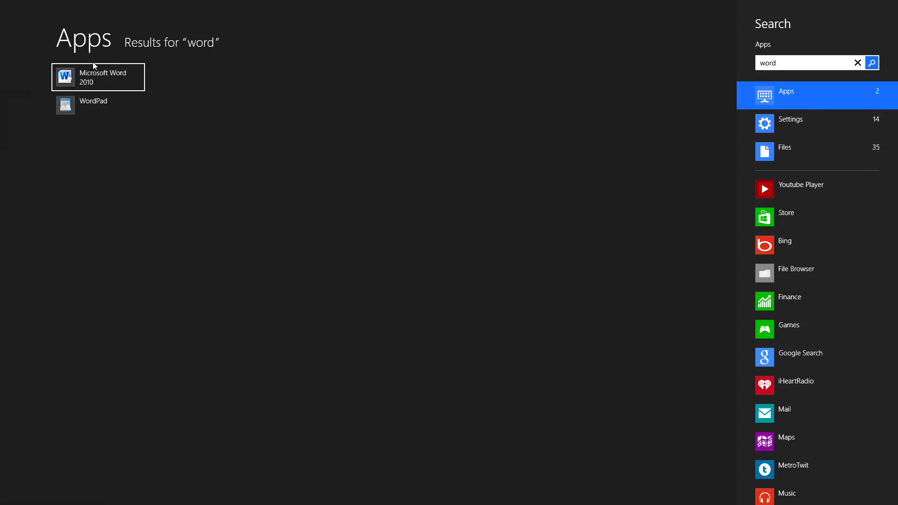
{"action": "left_click", "coordinate": [5, 500]}
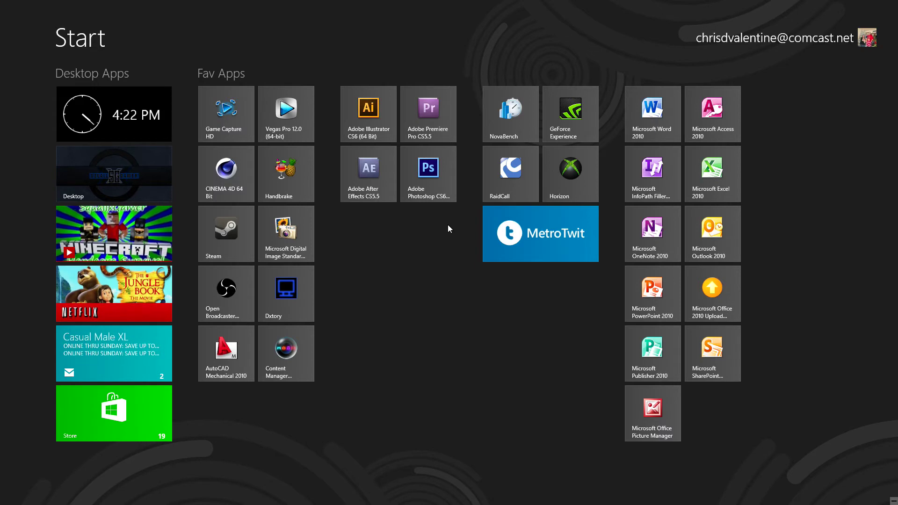
Unpin the Adobe Photoshop CS6 tile from Start.
{"action": "right_click", "coordinate": [434, 173]}
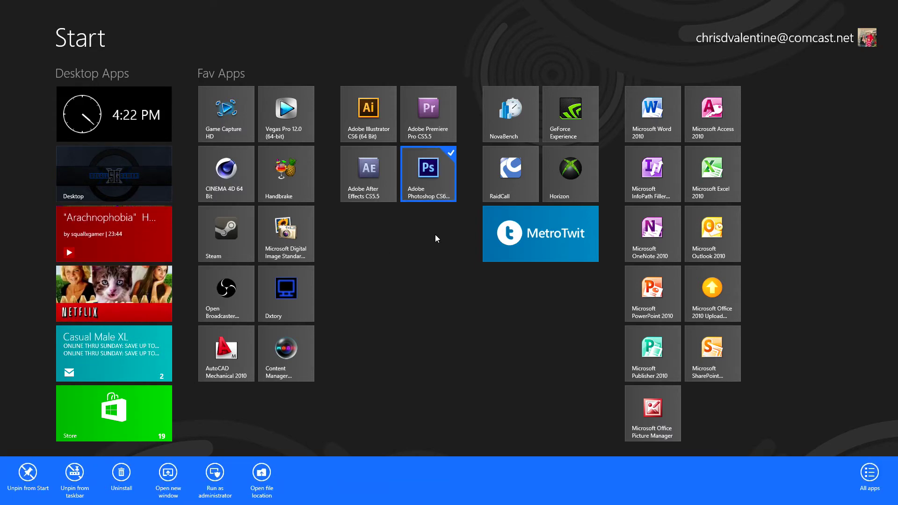
{"action": "right_click", "coordinate": [427, 175]}
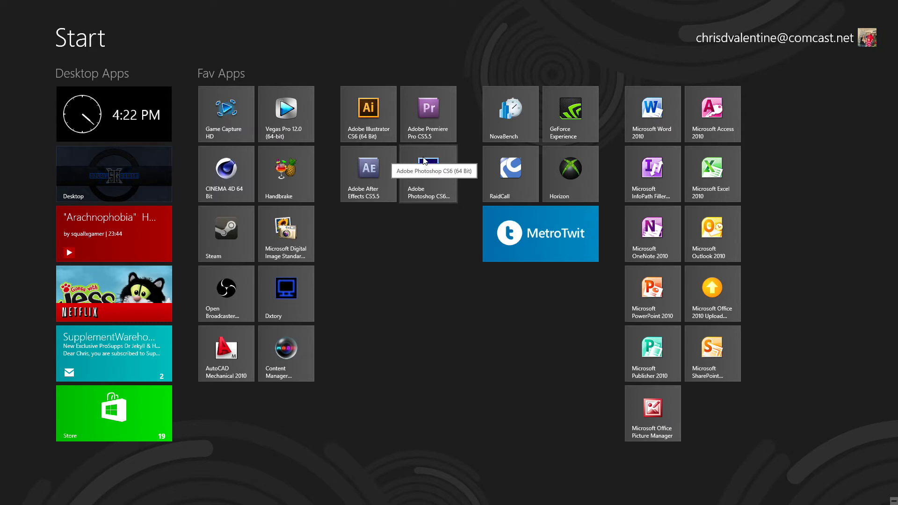
{"action": "right_click", "coordinate": [430, 173]}
{"action": "left_click", "coordinate": [28, 474]}
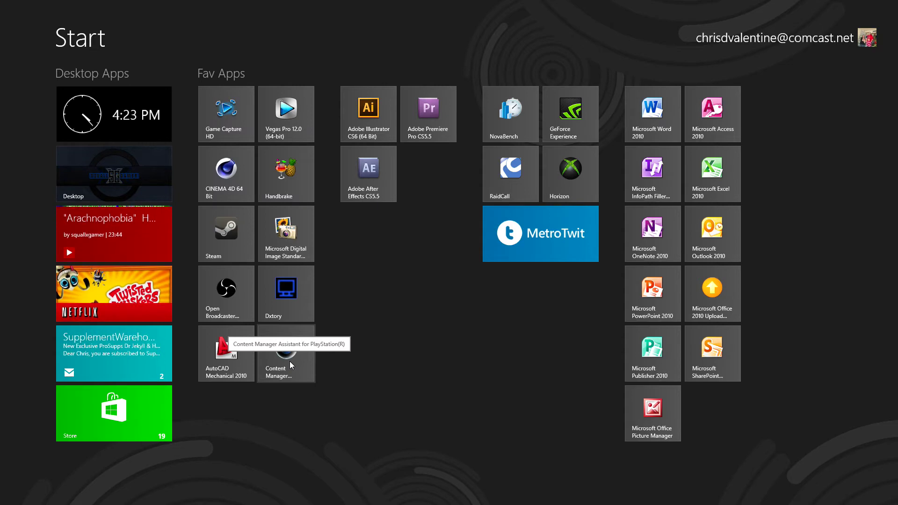
Search 'photo' and pin Adobe Photoshop CS6 (64 Bit) back to Start.
{"action": "key", "text": "super"}
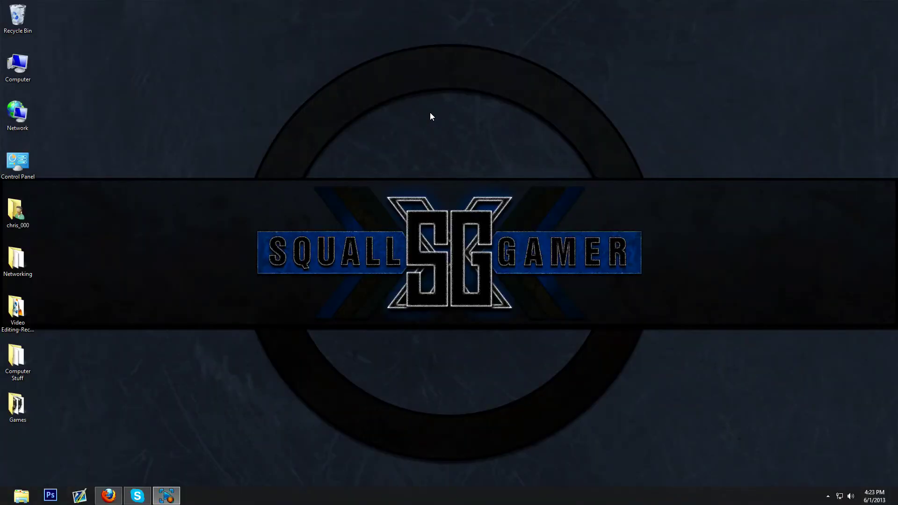
{"action": "left_click", "coordinate": [7, 498]}
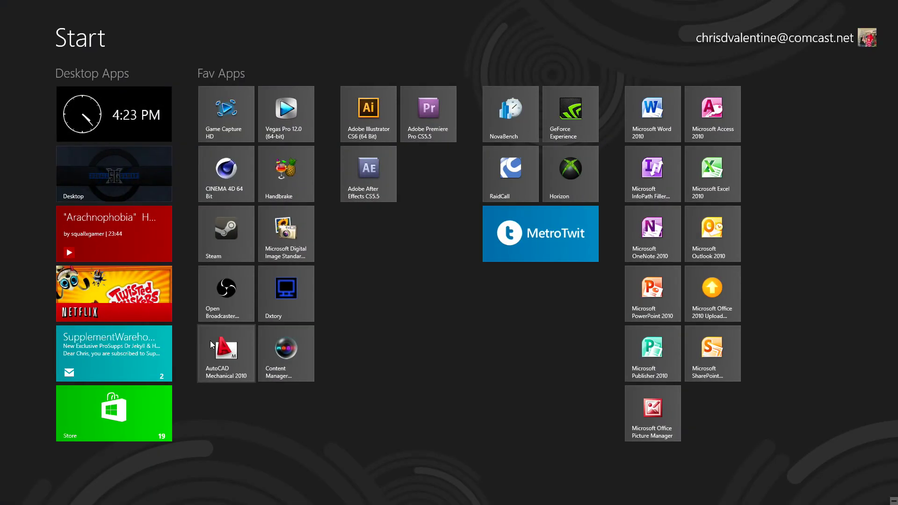
{"action": "type", "text": "photo"}
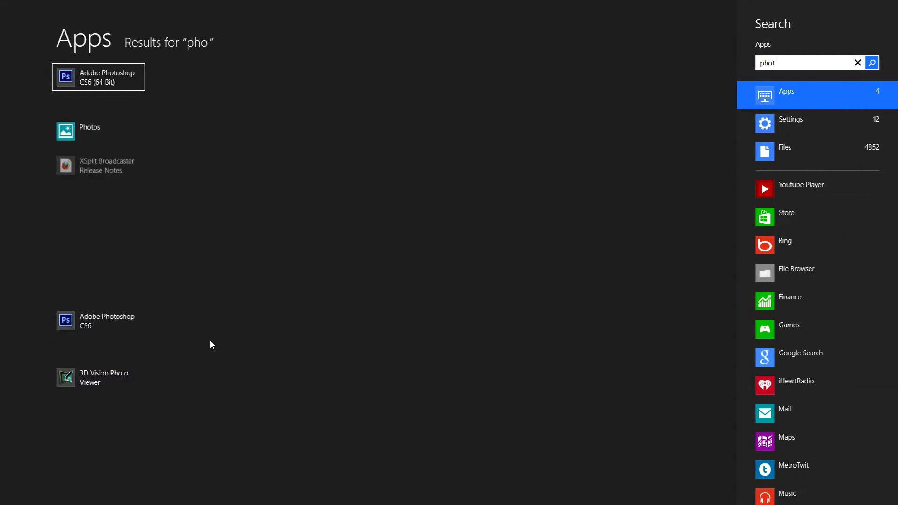
{"action": "right_click", "coordinate": [86, 74]}
{"action": "left_click", "coordinate": [42, 455]}
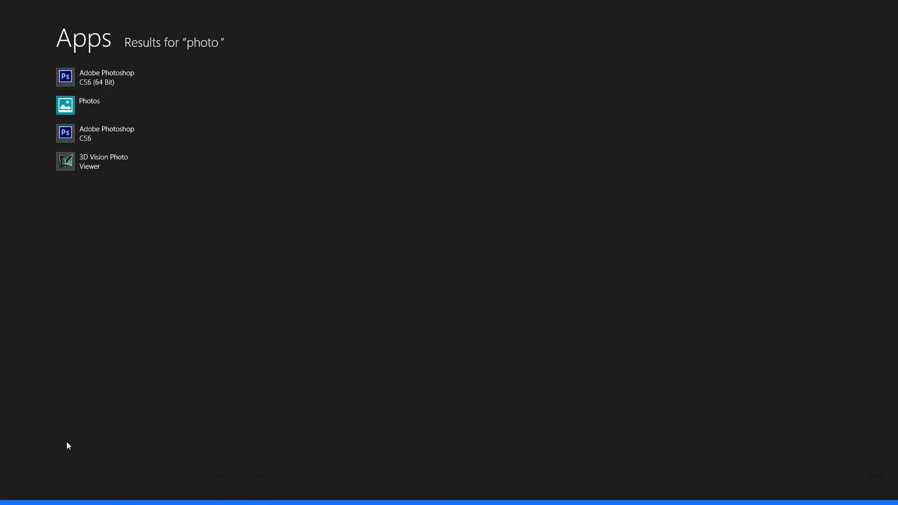
{"action": "left_click", "coordinate": [7, 498]}
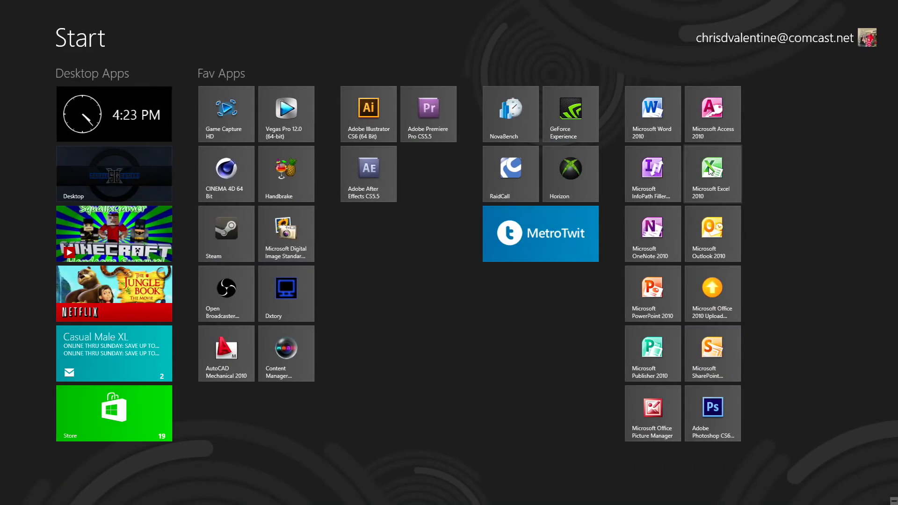
Drag the Photoshop CS6 tile from the Office group to beside Adobe After Effects.
{"action": "left_click_drag", "start_coordinate": [713, 417], "coordinate": [414, 178]}
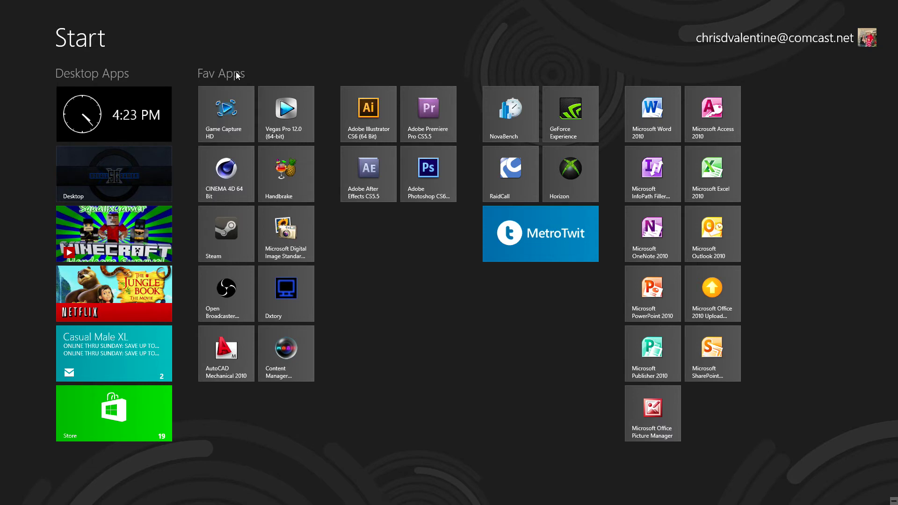
Rename the Fav Apps group to 'Recording' in the zoomed-out view, then go to the desktop.
{"action": "left_click", "coordinate": [891, 501]}
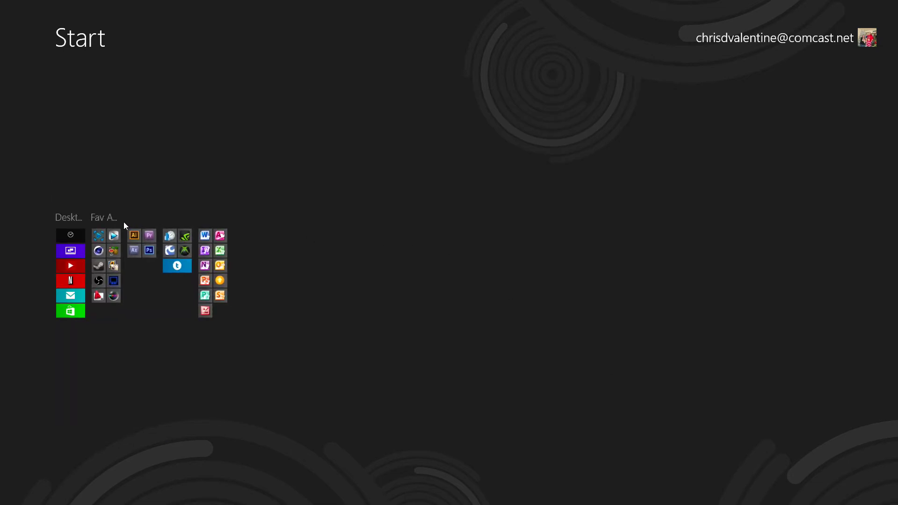
{"action": "right_click", "coordinate": [103, 216]}
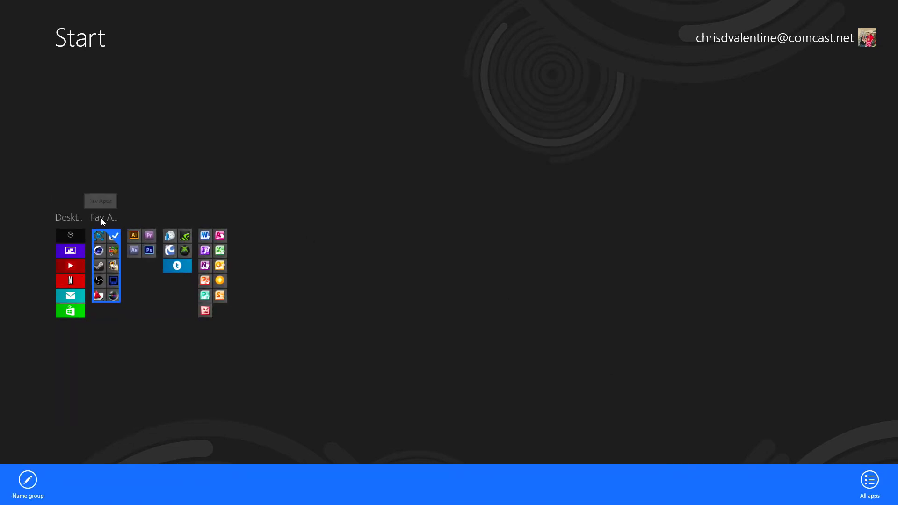
{"action": "left_click", "coordinate": [28, 479]}
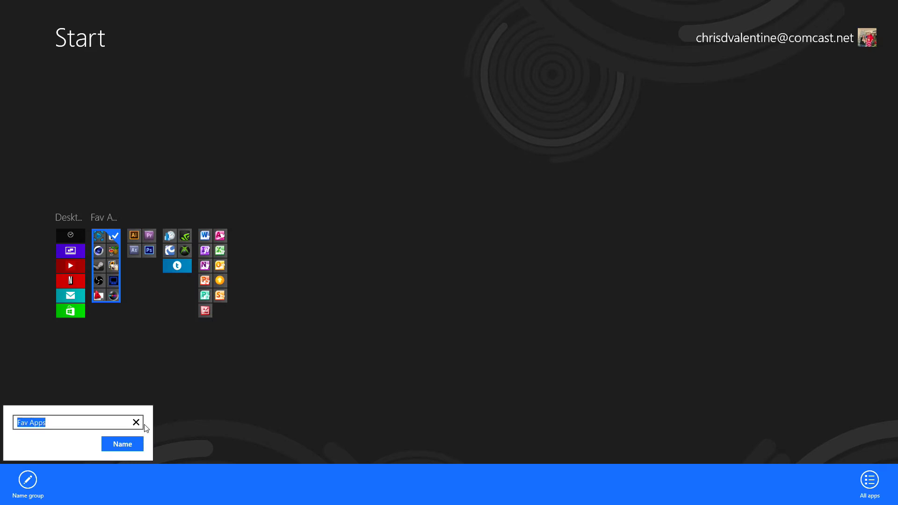
{"action": "left_click", "coordinate": [136, 422]}
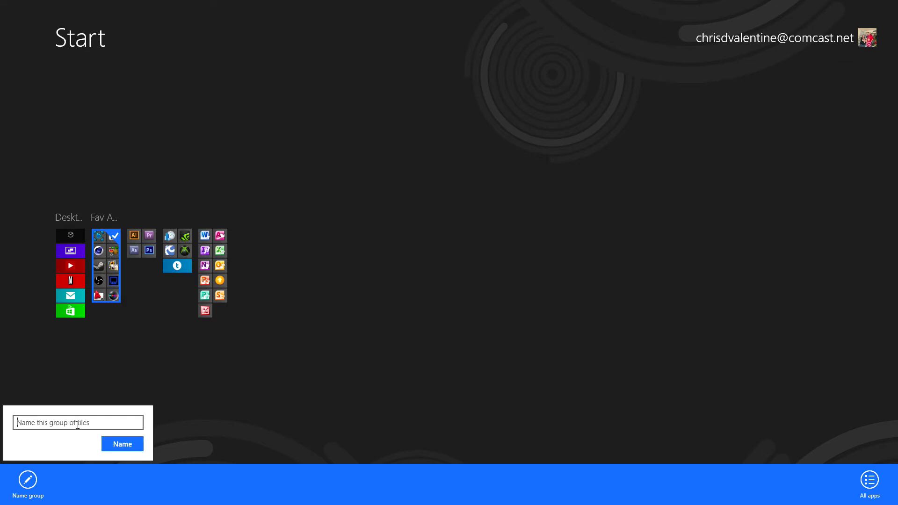
{"action": "type", "text": "Recording"}
{"action": "key", "text": "Return"}
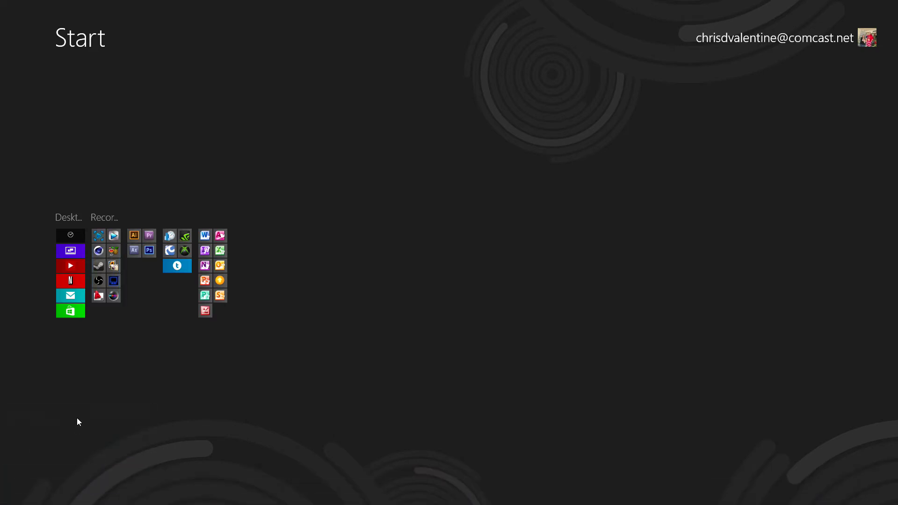
{"action": "left_click", "coordinate": [106, 167]}
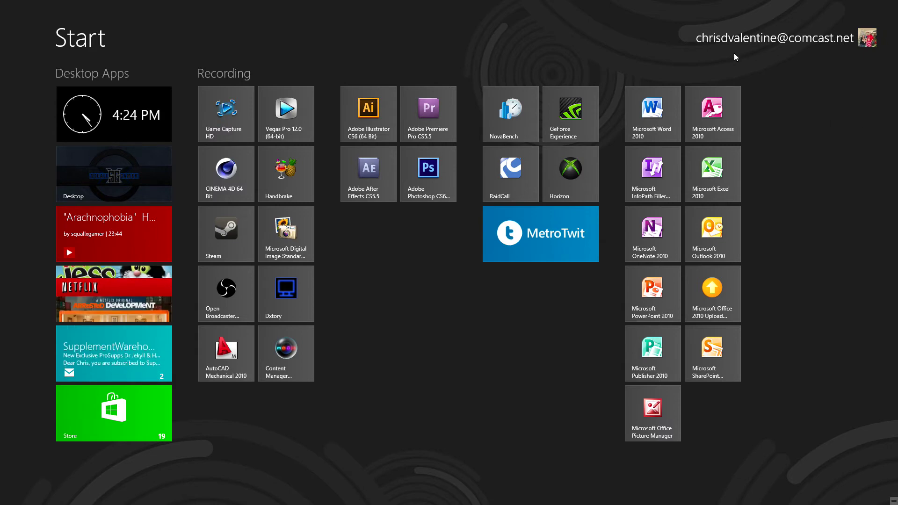
{"action": "key", "text": "super"}
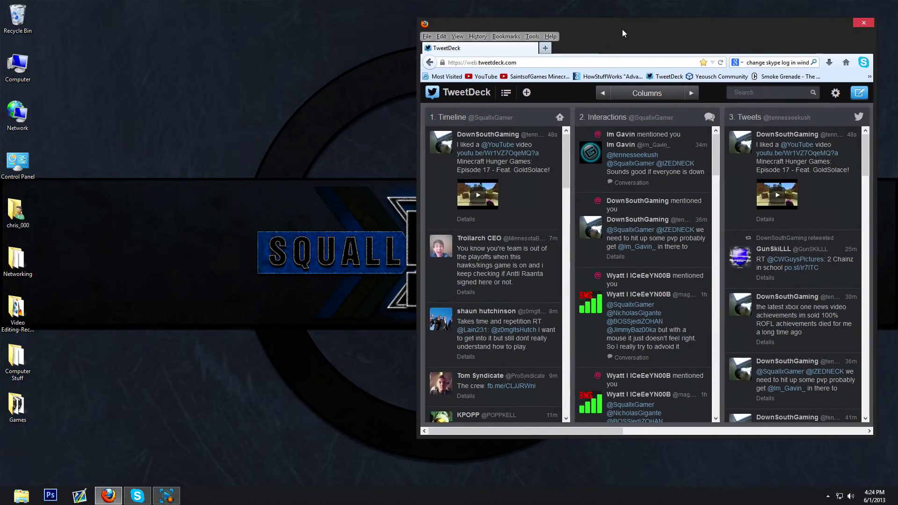
Hide the TweetDeck Firefox window with Win+D, then bring up Start.
{"action": "key", "text": "super+d"}
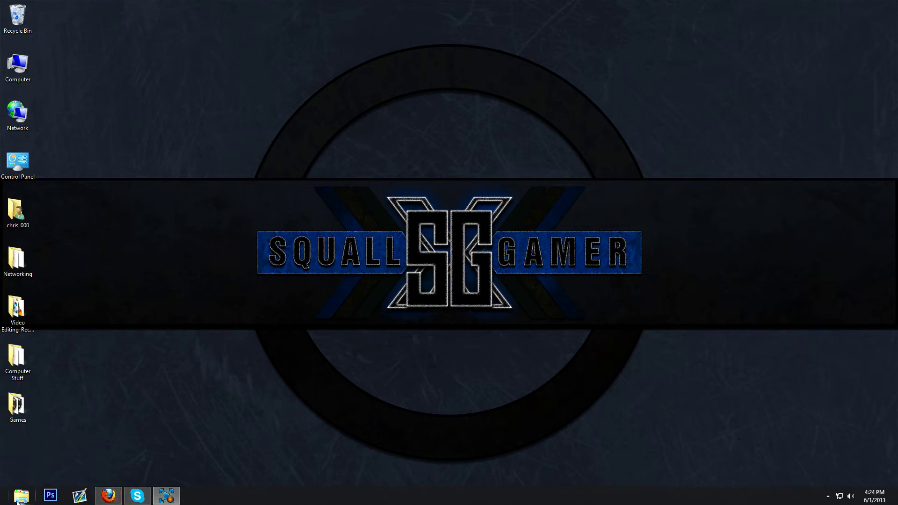
{"action": "key", "text": "super"}
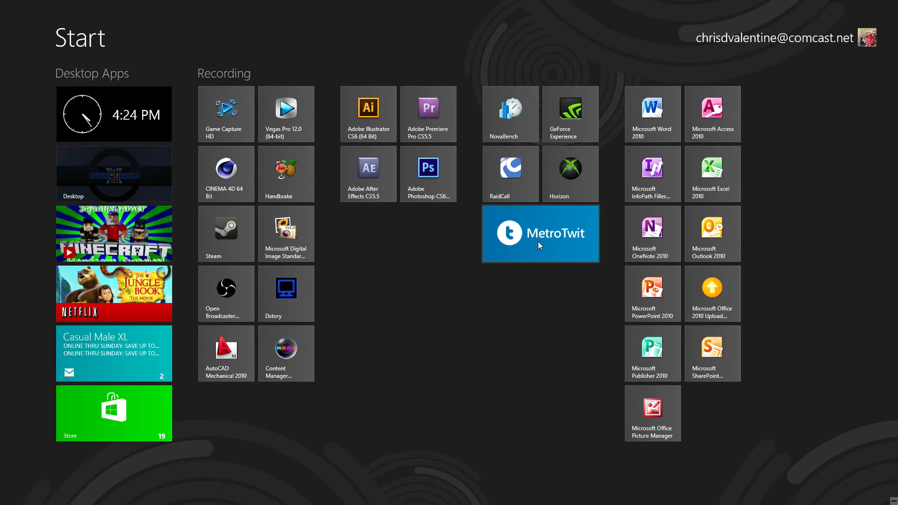
Launch MetroTwit, look over its Manage views panel without changes, and return to Start.
{"action": "left_click", "coordinate": [537, 241]}
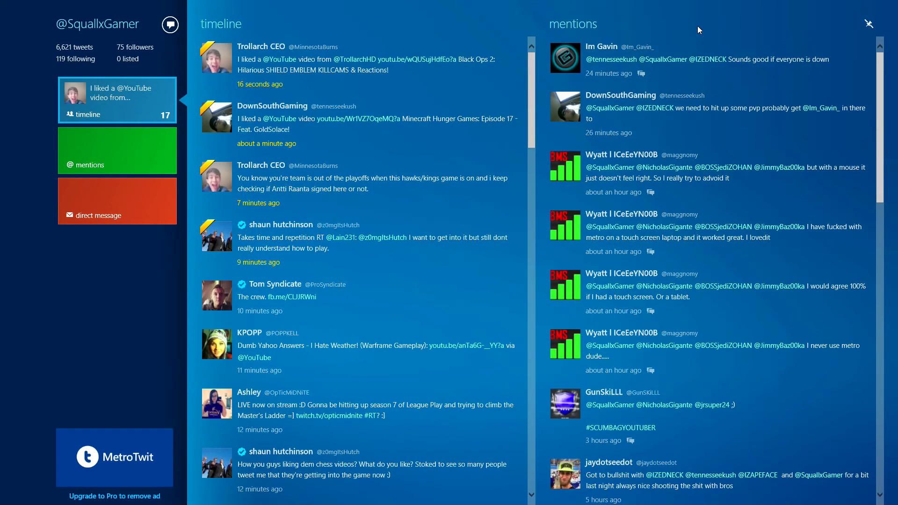
{"action": "right_click", "coordinate": [92, 338]}
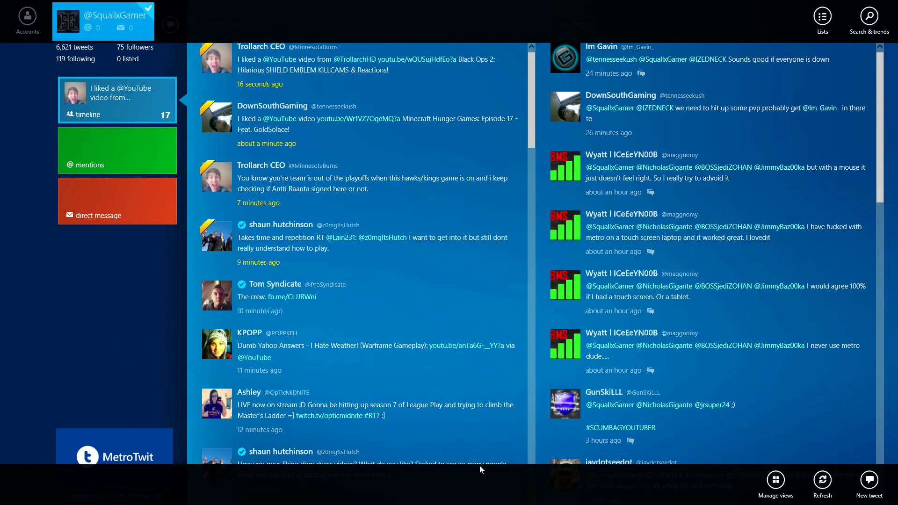
{"action": "left_click", "coordinate": [776, 481]}
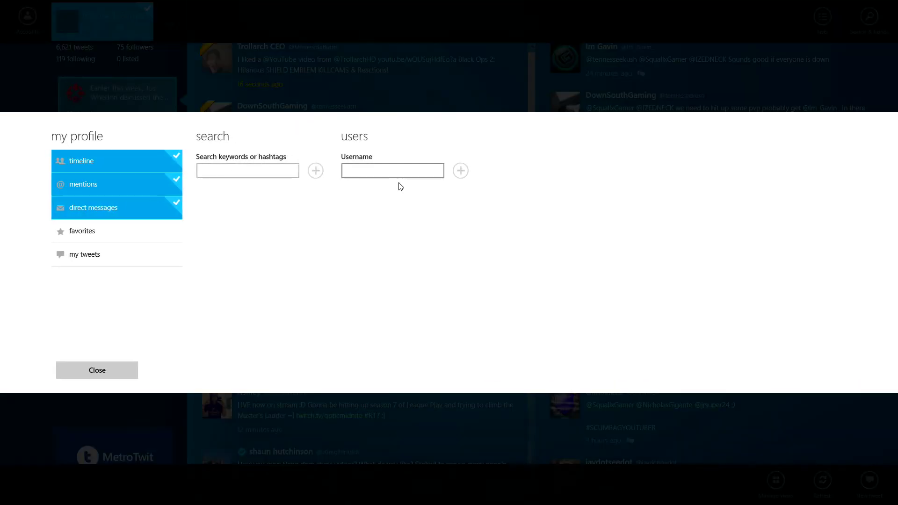
{"action": "left_click", "coordinate": [365, 171]}
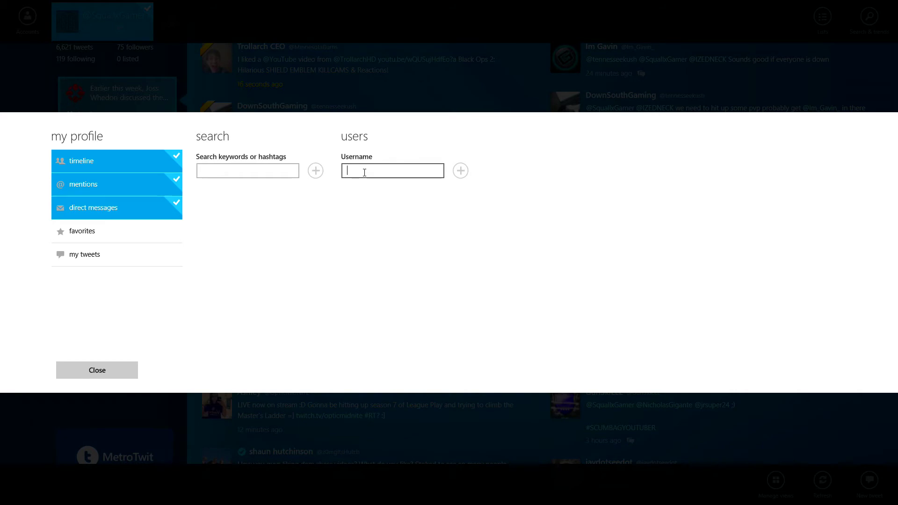
{"action": "left_click", "coordinate": [101, 371]}
{"action": "left_click", "coordinate": [54, 324]}
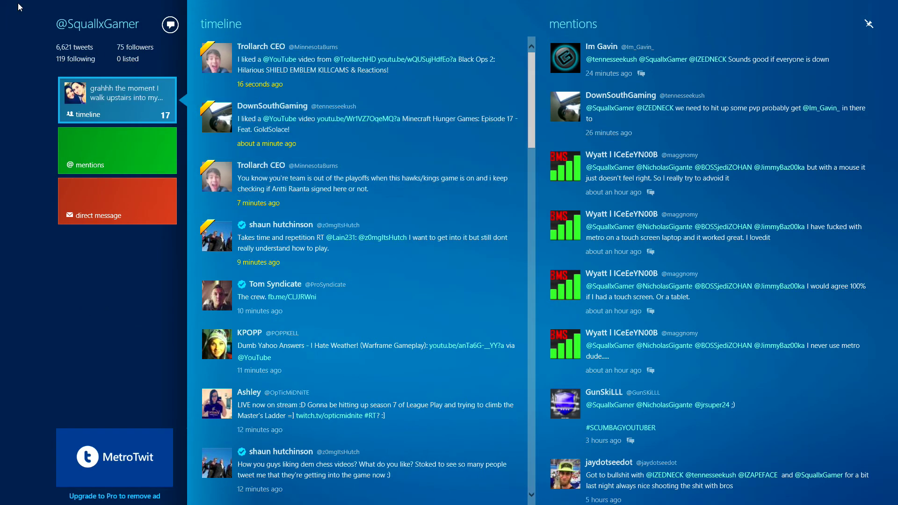
{"action": "left_click", "coordinate": [7, 498]}
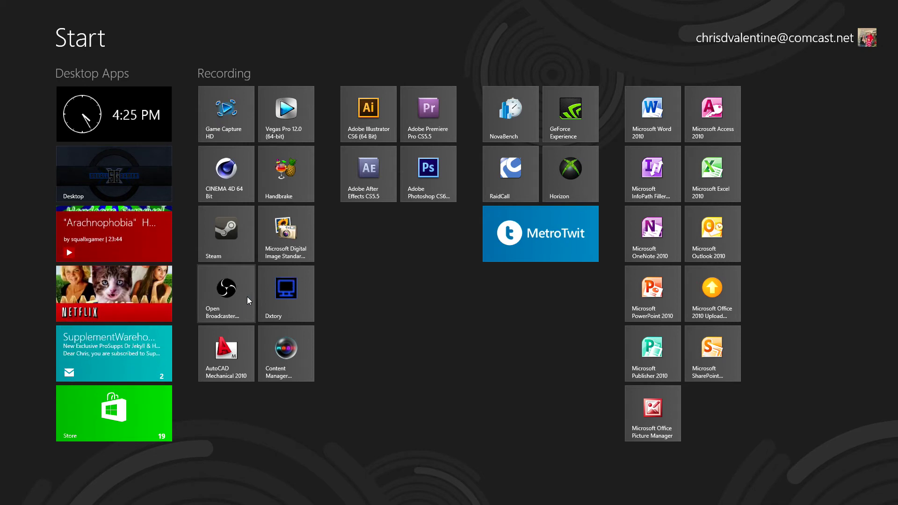
Go to the desktop and snap MetroTwit to the right from the top-left app switcher.
{"action": "left_click", "coordinate": [71, 156]}
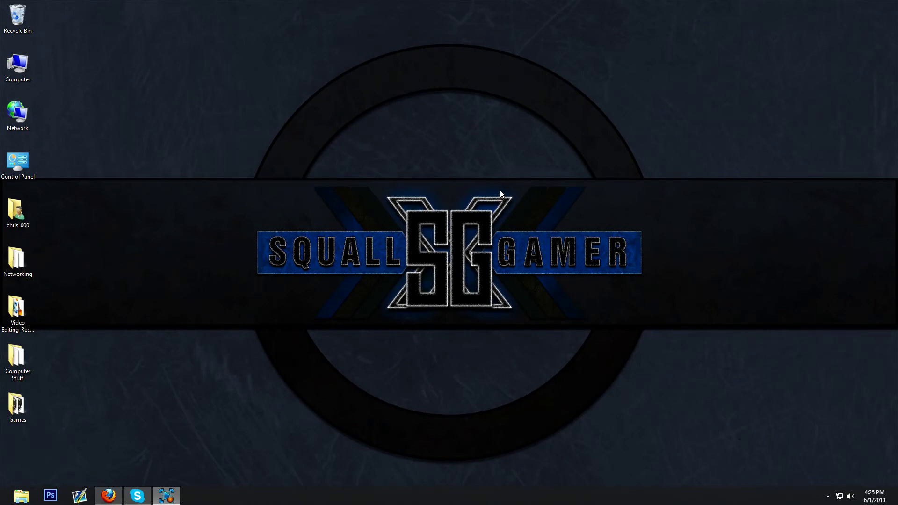
{"action": "mouse_move", "coordinate": [13, 35]}
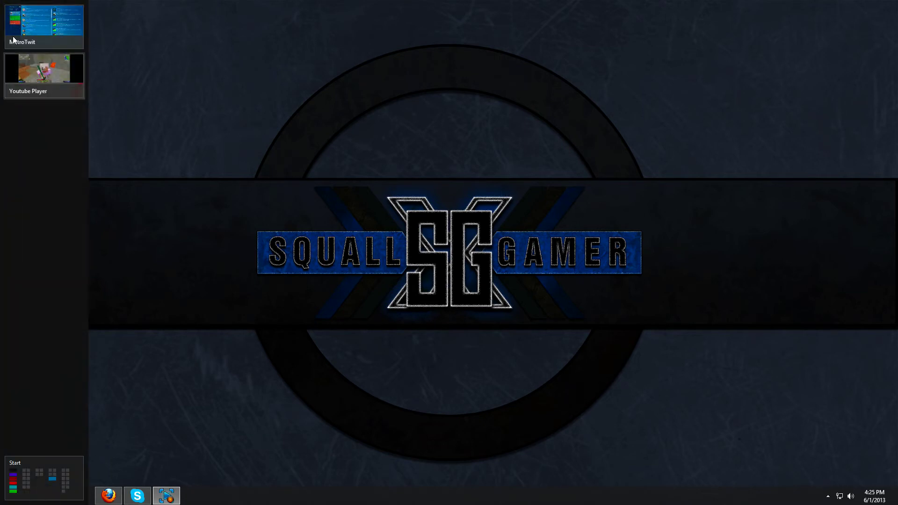
{"action": "right_click", "coordinate": [35, 24]}
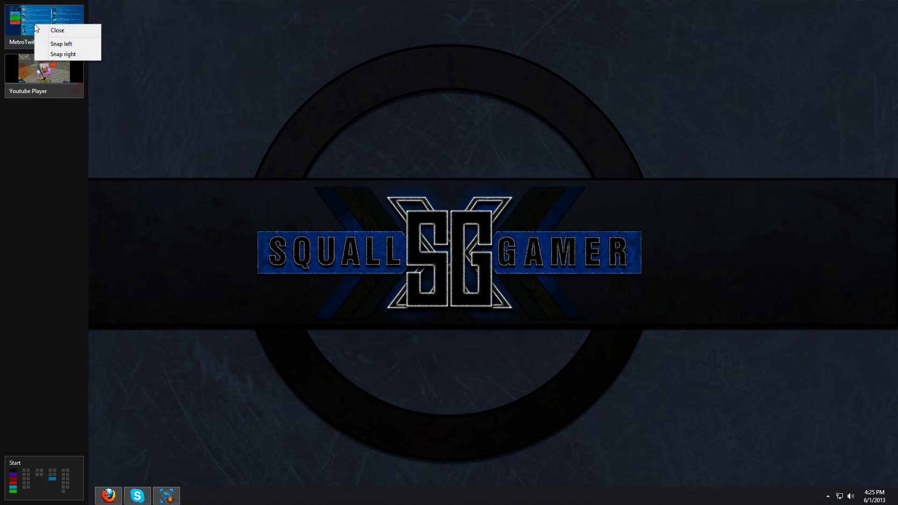
{"action": "left_click", "coordinate": [61, 55]}
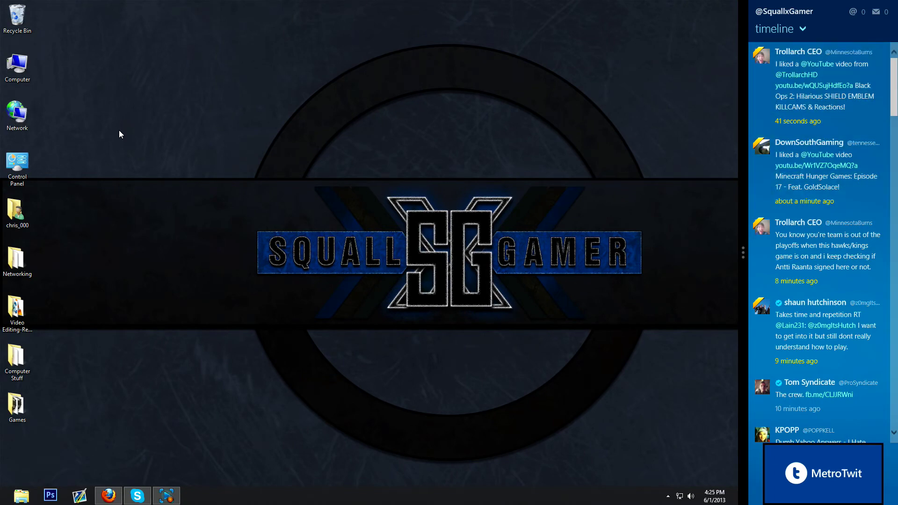
{"action": "scroll", "coordinate": [823, 170], "scroll_direction": "down", "scroll_amount": 10}
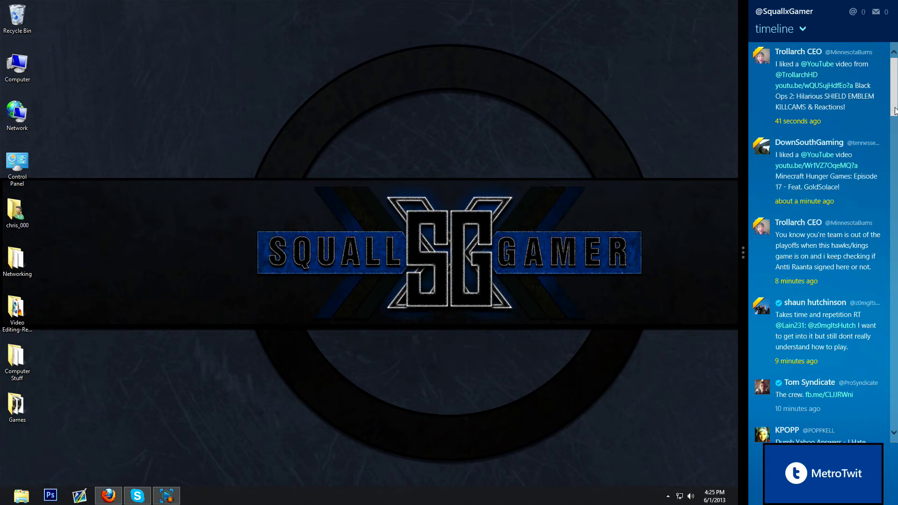
{"action": "scroll", "coordinate": [880, 270], "scroll_direction": "up", "scroll_amount": 10}
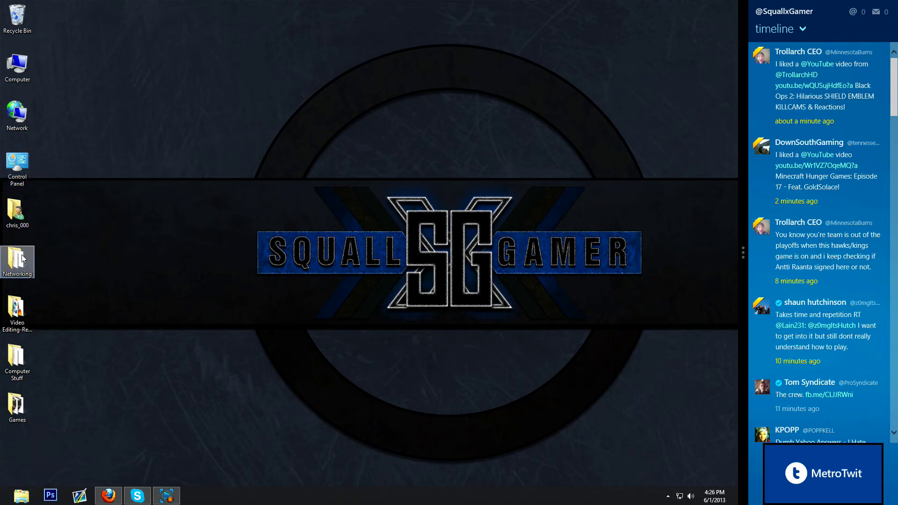
{"action": "double_click", "coordinate": [21, 400]}
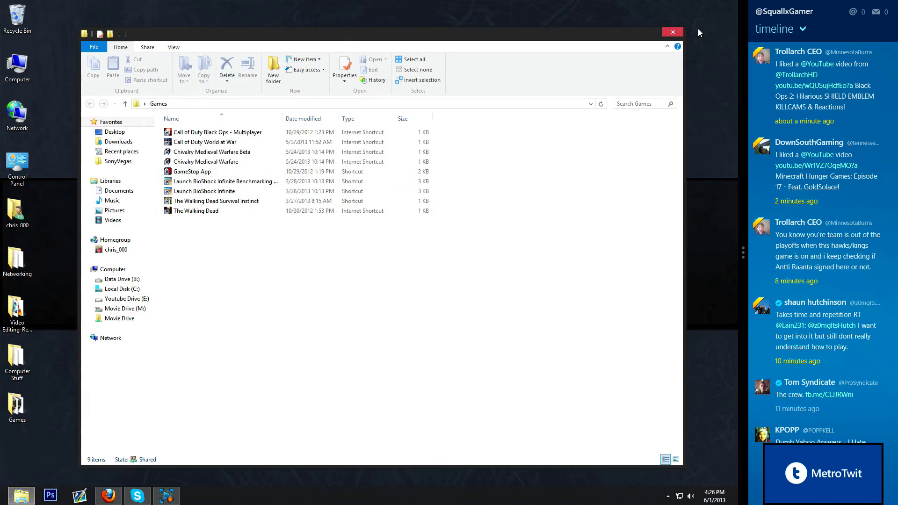
{"action": "left_click", "coordinate": [673, 32]}
{"action": "double_click", "coordinate": [18, 65]}
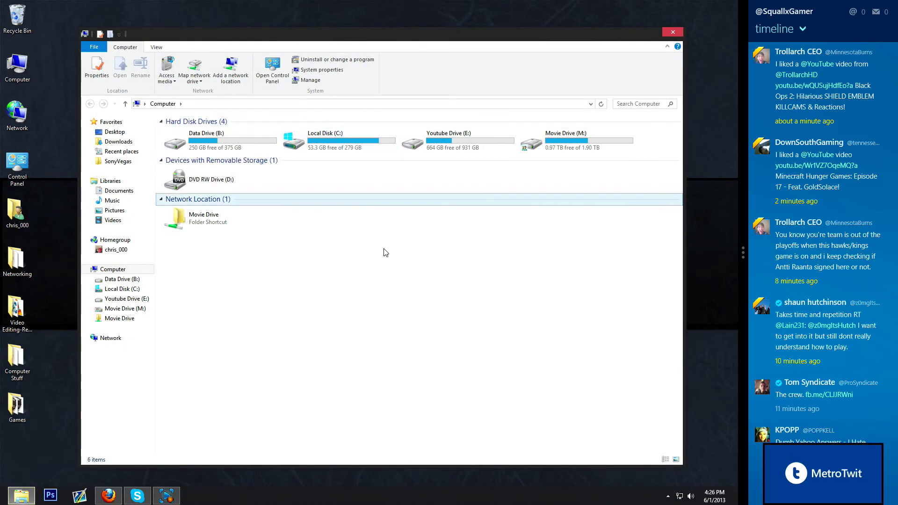
{"action": "left_click", "coordinate": [673, 32]}
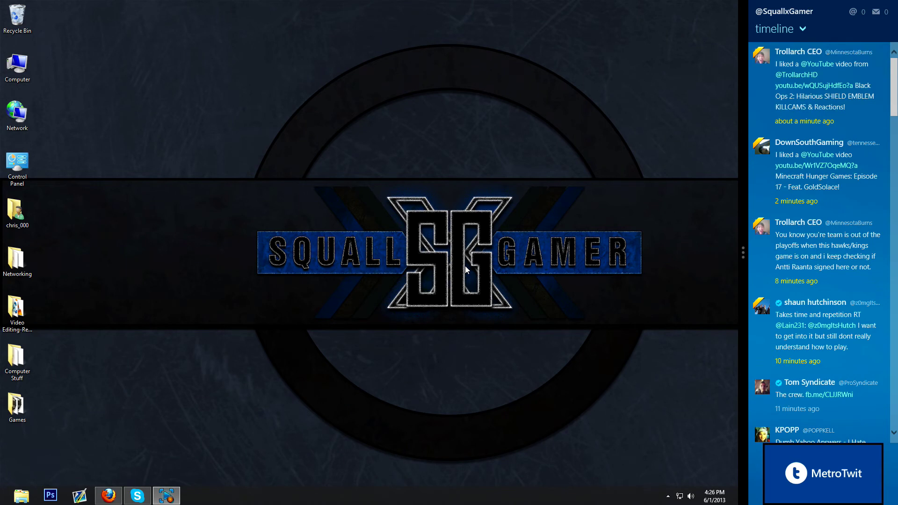
{"action": "mouse_move", "coordinate": [26, 12]}
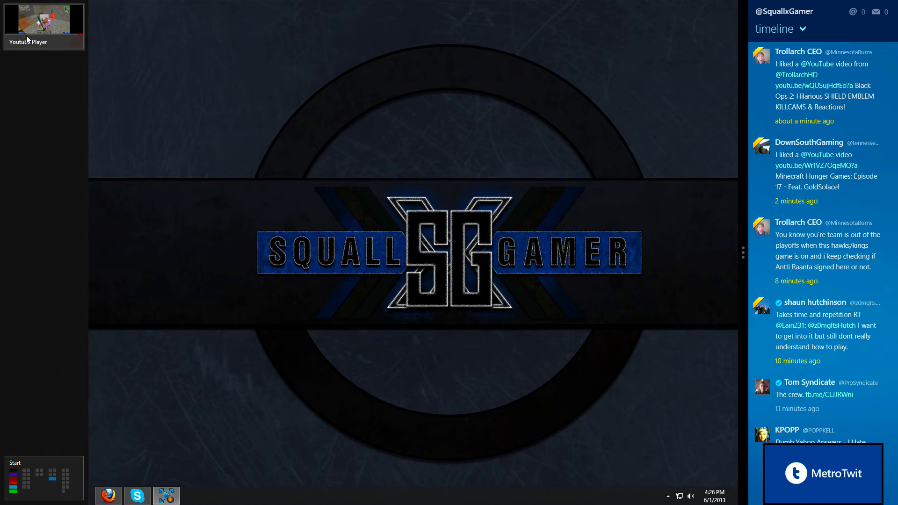
Replace the snapped MetroTwit pane with the Youtube Player snapped on the right.
{"action": "left_click_drag", "start_coordinate": [739, 250], "coordinate": [895, 250]}
{"action": "mouse_move", "coordinate": [2, 2]}
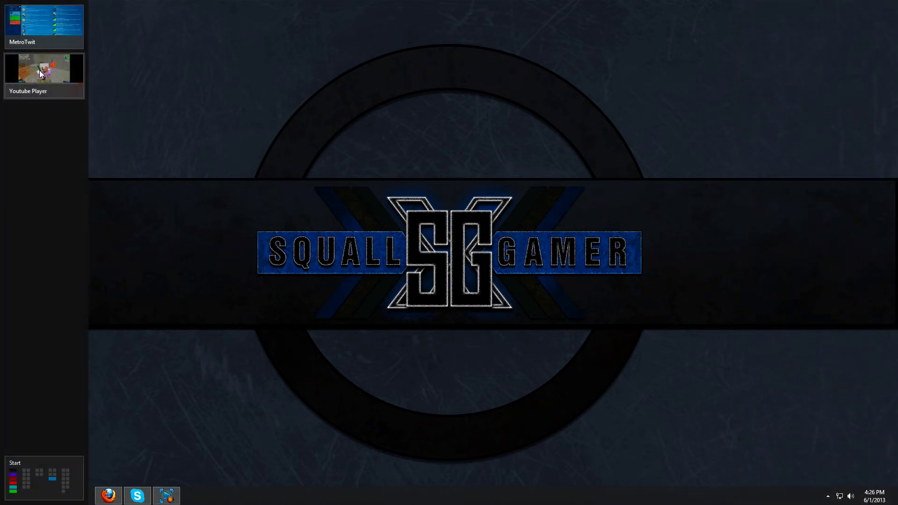
{"action": "right_click", "coordinate": [39, 70]}
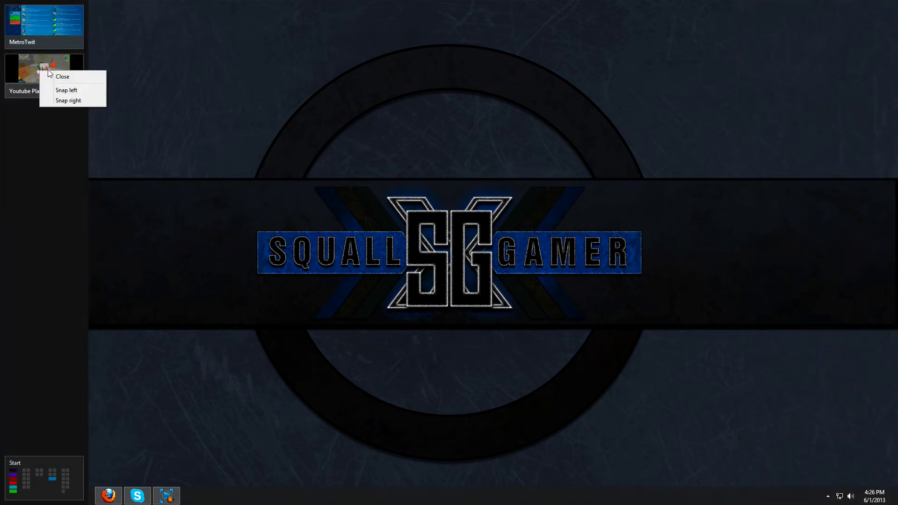
{"action": "left_click", "coordinate": [73, 100]}
Play and pause the snapped video, then unsnap the Youtube Player pane.
{"action": "left_click", "coordinate": [822, 112]}
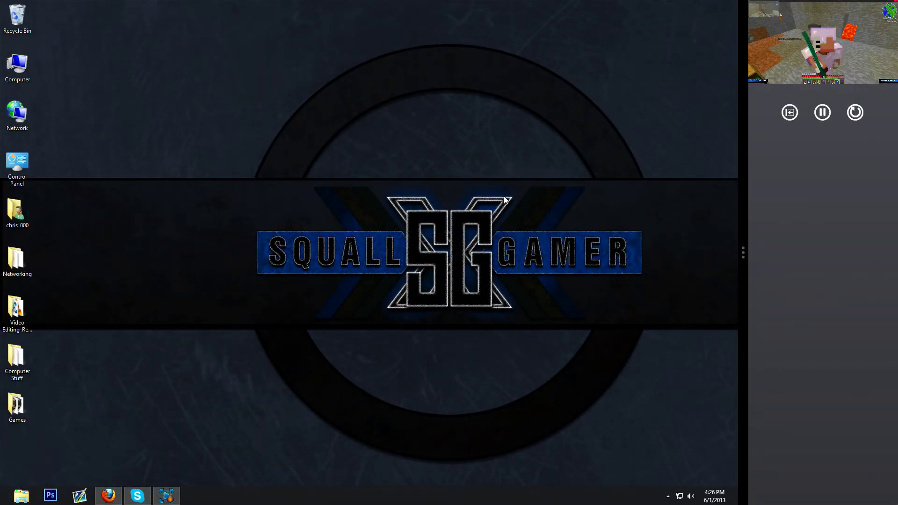
{"action": "left_click", "coordinate": [823, 113]}
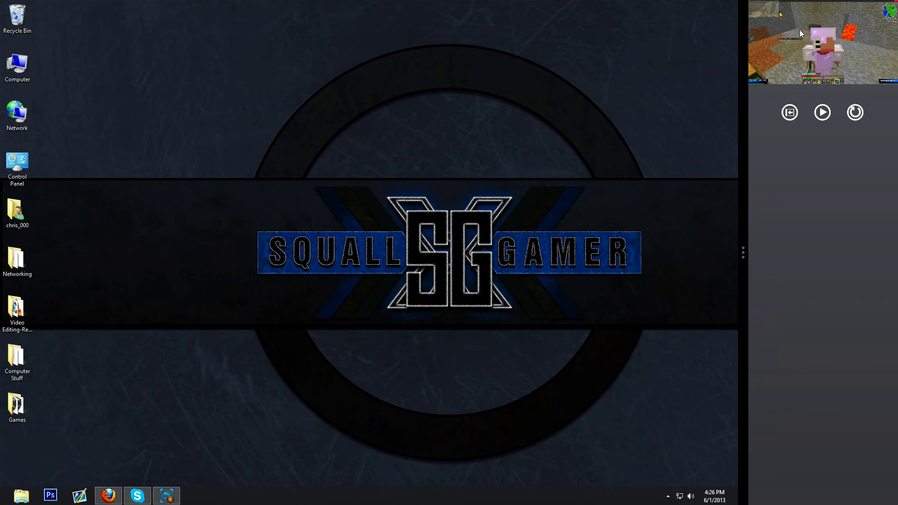
{"action": "left_click_drag", "start_coordinate": [743, 253], "coordinate": [895, 253]}
{"action": "mouse_move", "coordinate": [1, 7]}
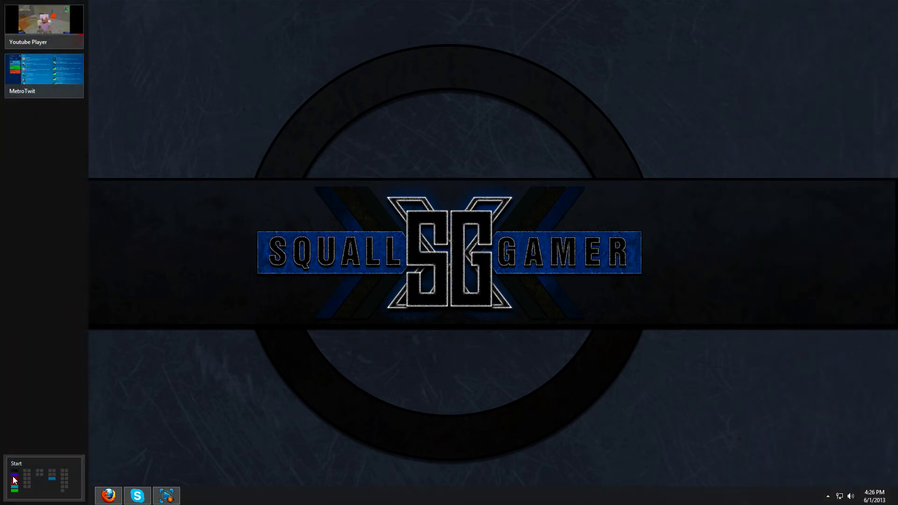
Play the Arachnophobia video full-screen from the Start screen, then return to the desktop.
{"action": "left_click", "coordinate": [14, 491]}
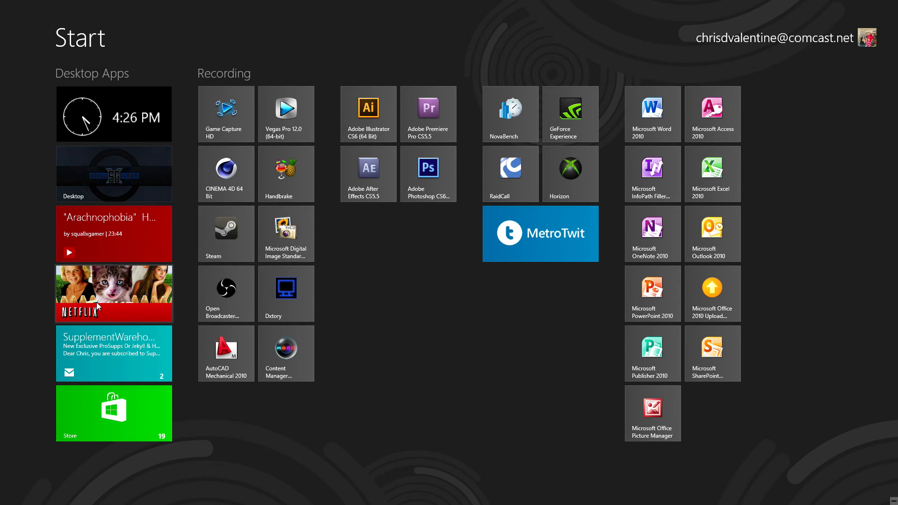
{"action": "left_click", "coordinate": [98, 237]}
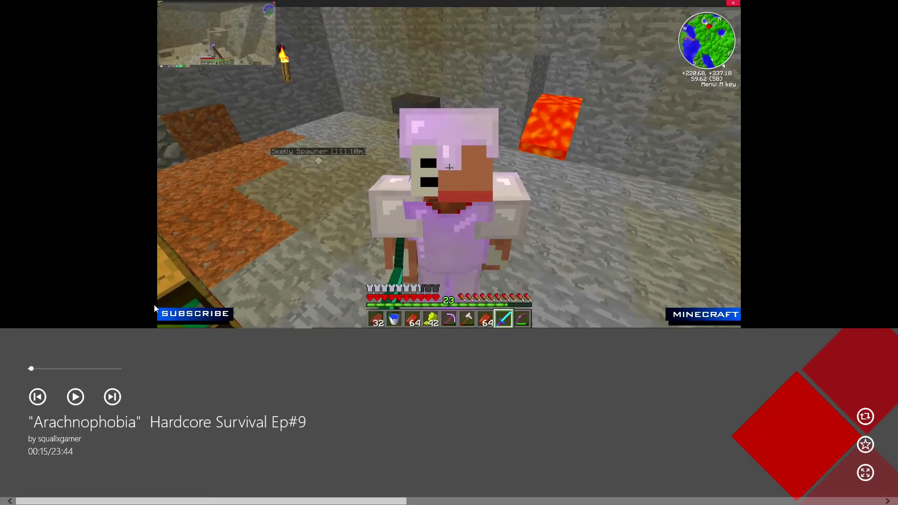
{"action": "mouse_move", "coordinate": [3, 297]}
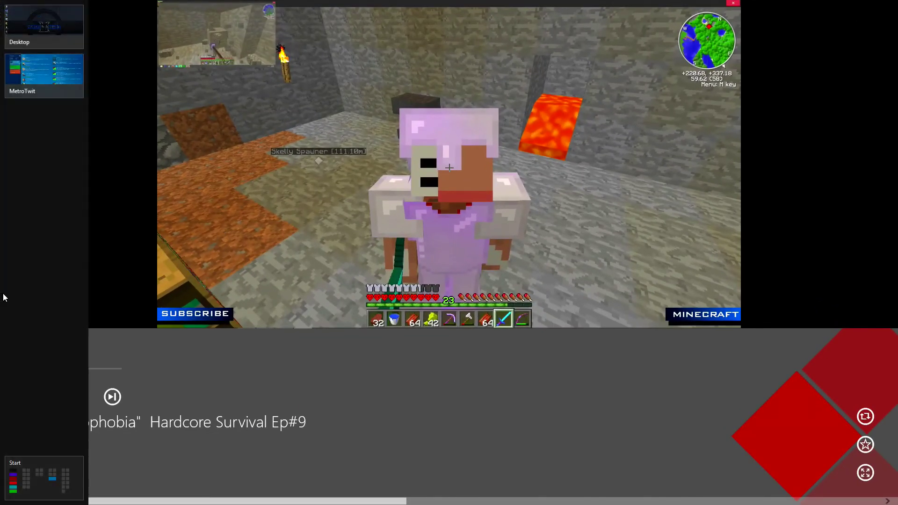
{"action": "left_click", "coordinate": [58, 36]}
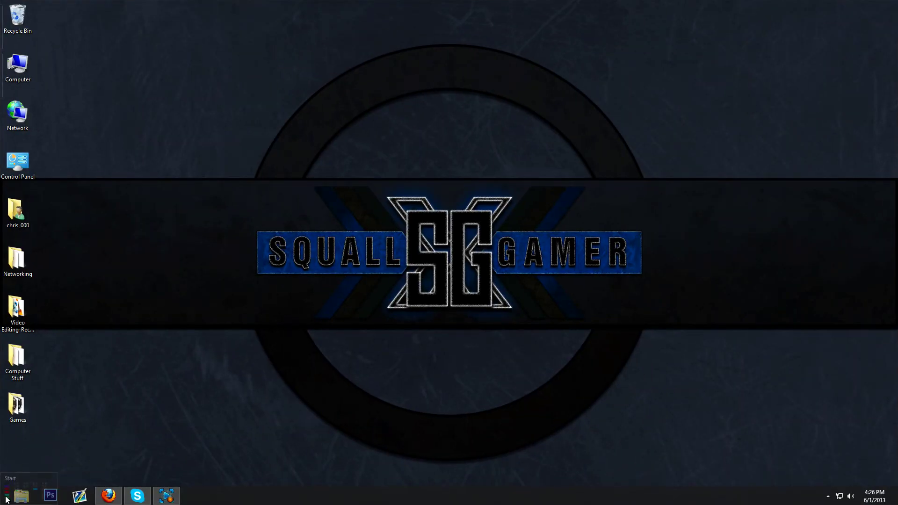
Snap the YouTube player to the right of the desktop, then drag it closed and go back to Start.
{"action": "mouse_move", "coordinate": [1, 3]}
{"action": "right_click", "coordinate": [35, 31]}
{"action": "left_click", "coordinate": [66, 61]}
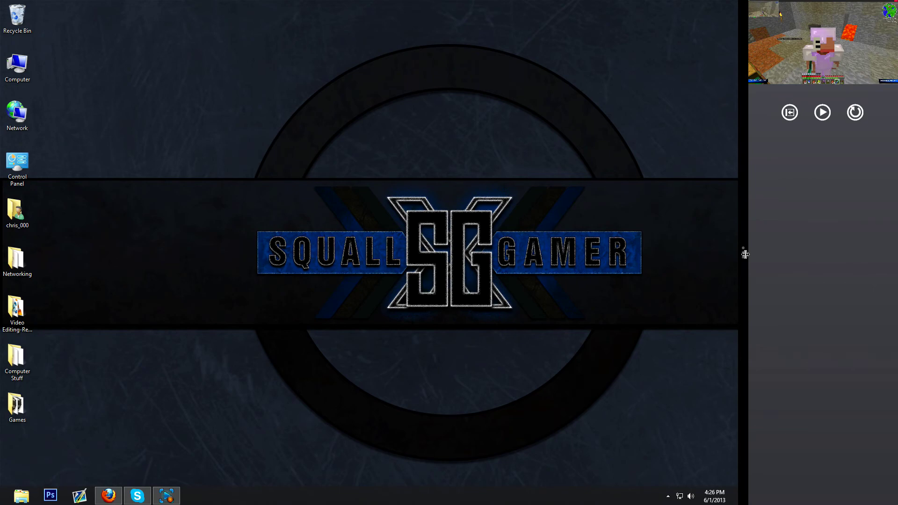
{"action": "left_click_drag", "start_coordinate": [745, 254], "coordinate": [879, 261]}
{"action": "left_click", "coordinate": [2, 503]}
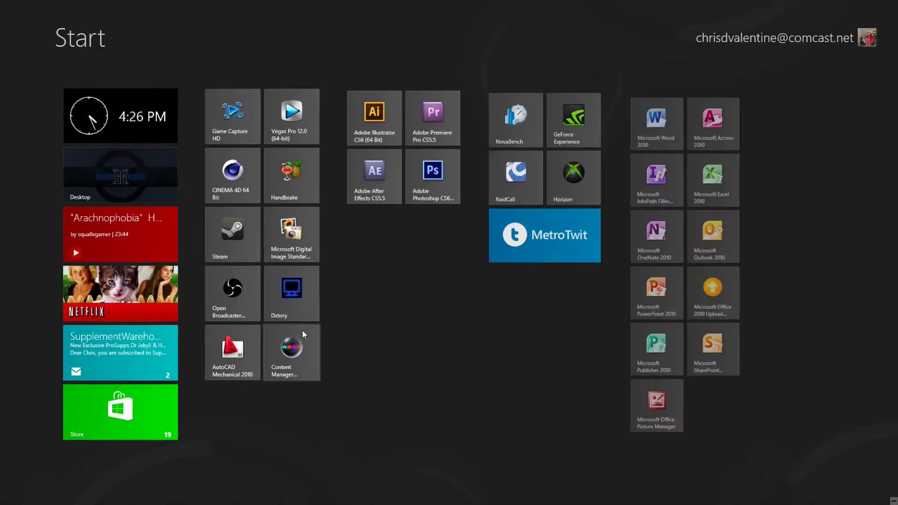